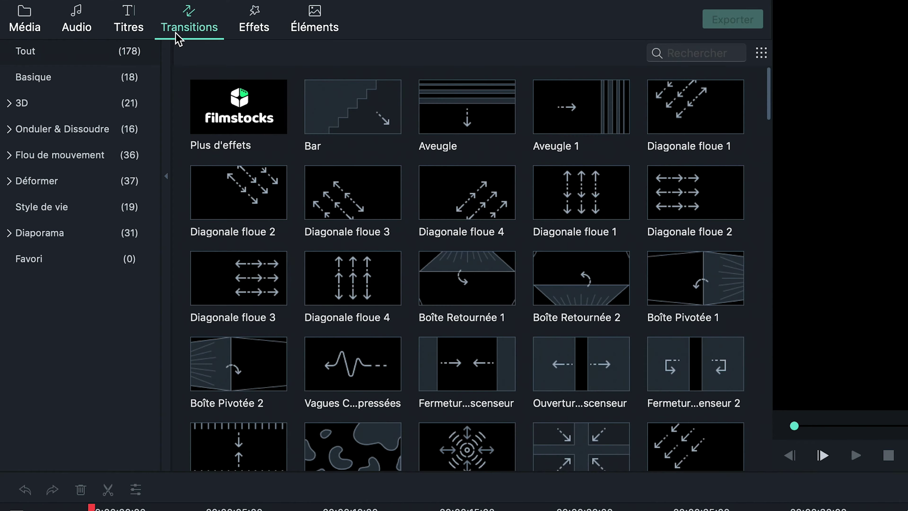
- Browse the effects, elements and audio libraries, including the Jeune & brillant, Tendre & Romantique and Folk Hipster music categories
{"action": "left_click", "coordinate": [253, 38]}
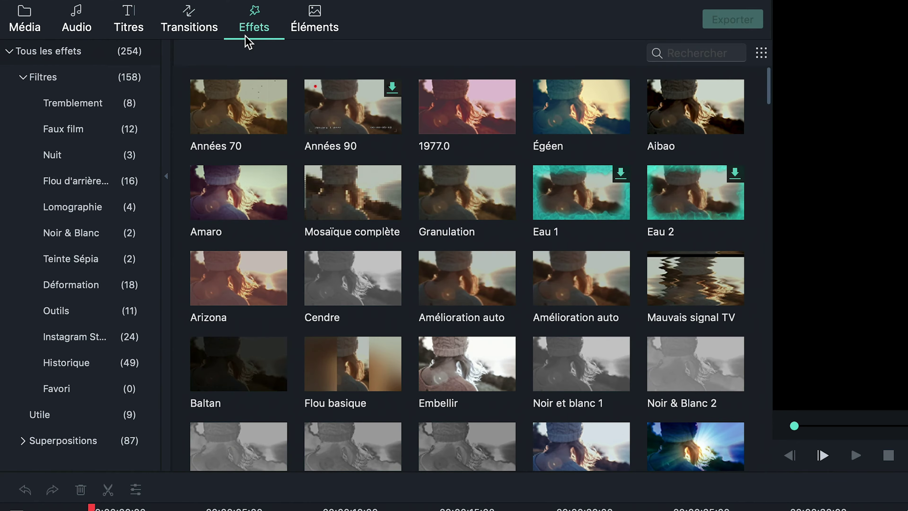
{"action": "left_click", "coordinate": [333, 32]}
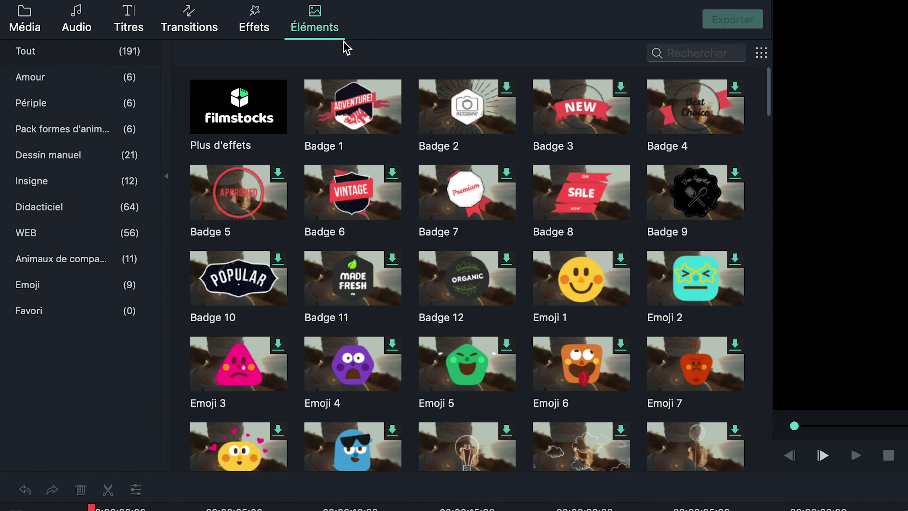
{"action": "left_click", "coordinate": [83, 31]}
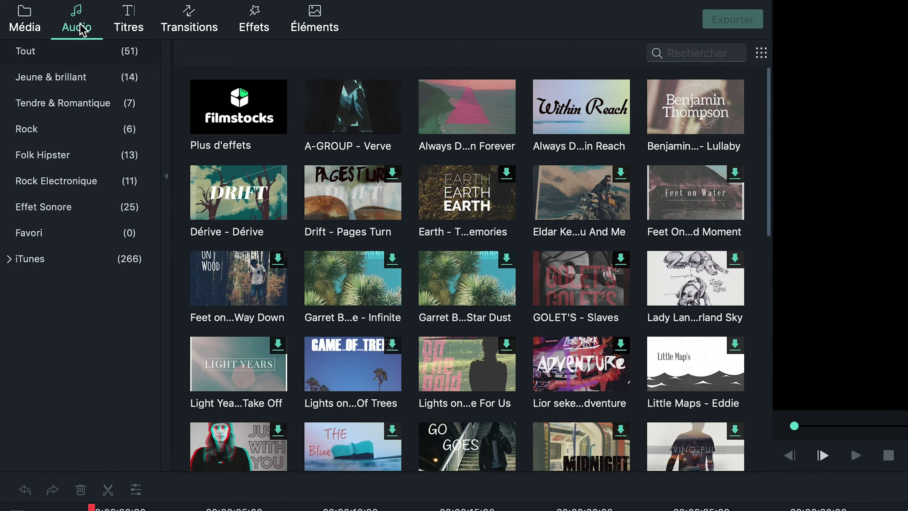
{"action": "left_click", "coordinate": [131, 78]}
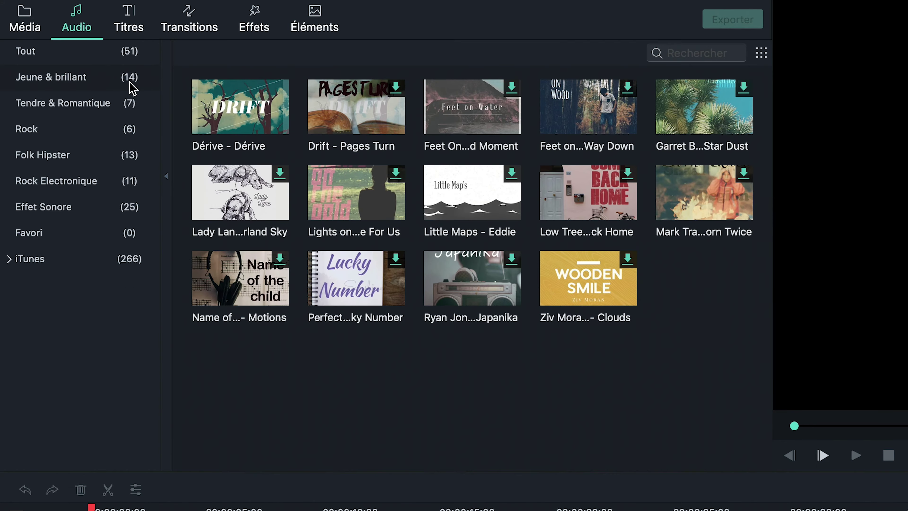
{"action": "left_click", "coordinate": [134, 103]}
{"action": "left_click", "coordinate": [135, 152]}
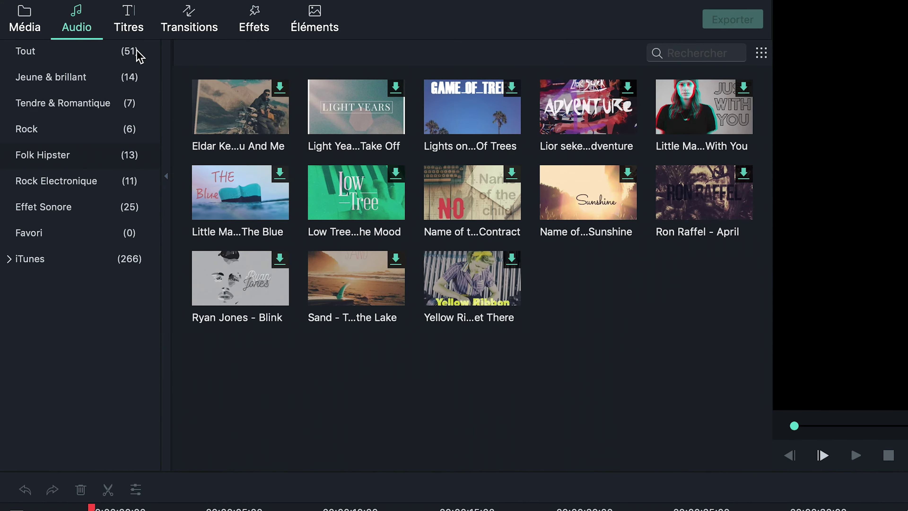
- Preview the Ouverture 7 title from the Ouverture title category and open the transitions library
{"action": "left_click", "coordinate": [135, 39]}
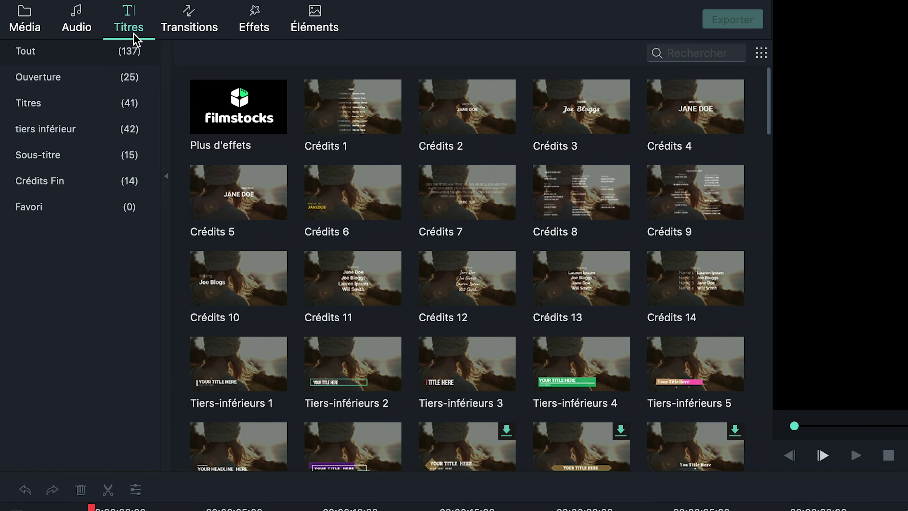
{"action": "left_click", "coordinate": [147, 93]}
{"action": "left_click", "coordinate": [107, 79]}
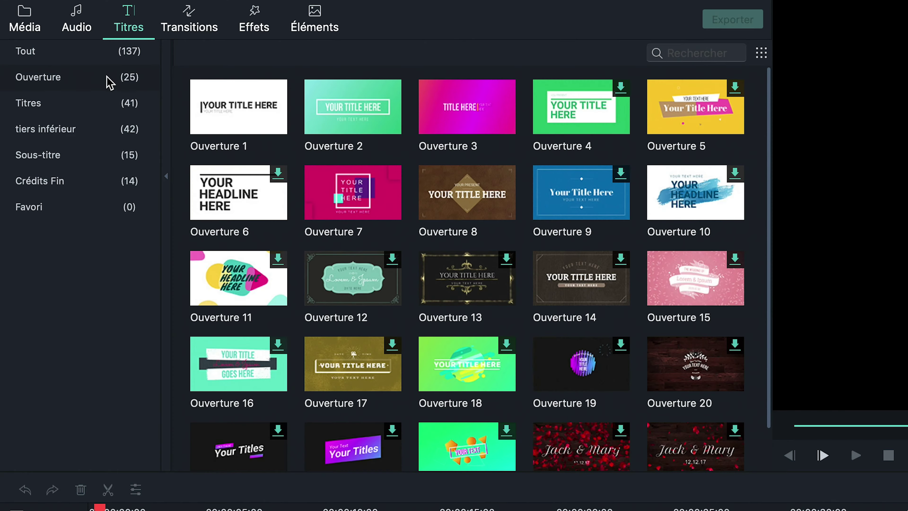
{"action": "left_click", "coordinate": [421, 116]}
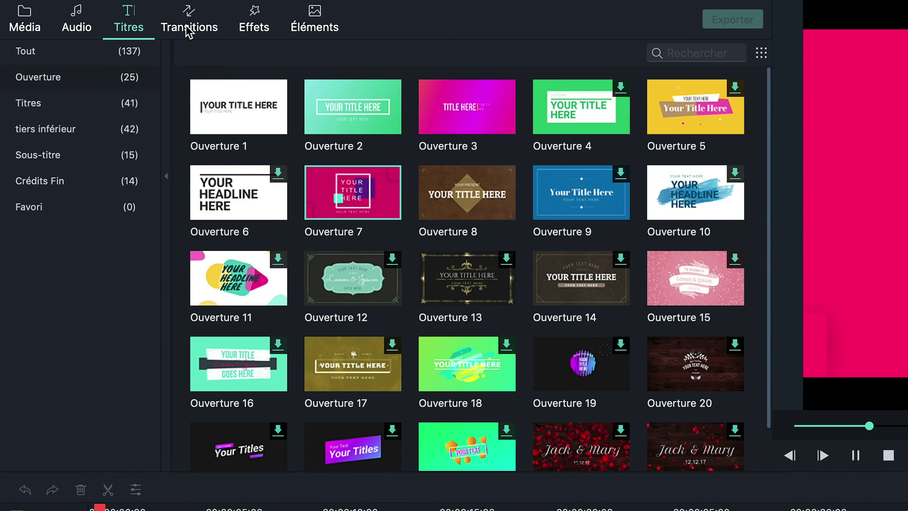
{"action": "left_click", "coordinate": [189, 32]}
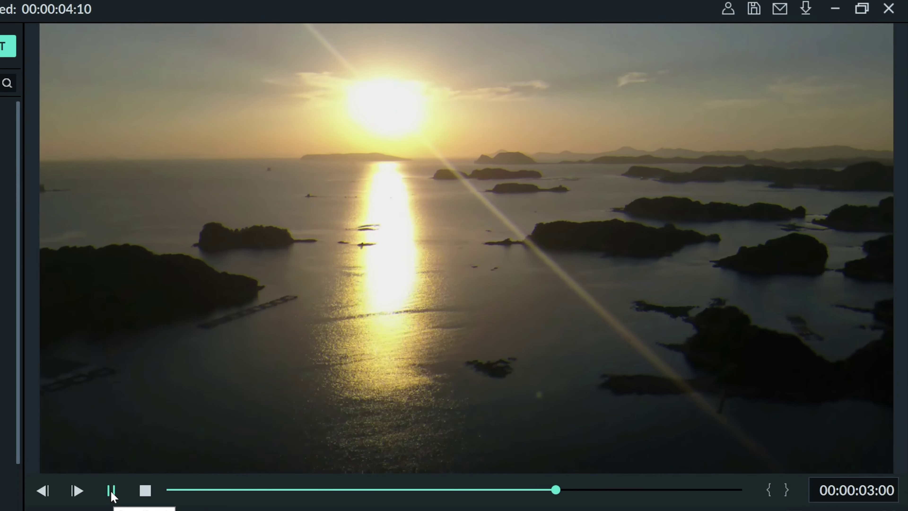
- Preview the Années 70, Années 90 and 1977.0 filters and open the Utile effects category
{"action": "left_click", "coordinate": [265, 25]}
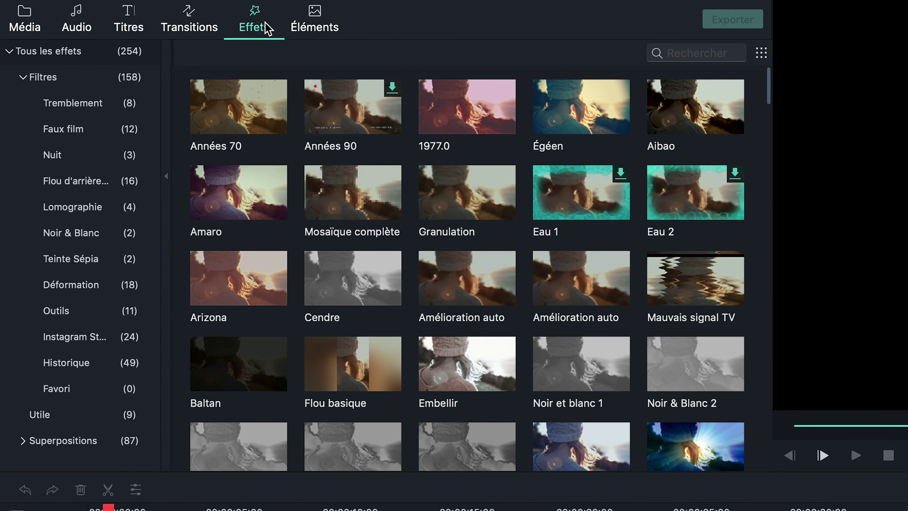
{"action": "left_click", "coordinate": [260, 133]}
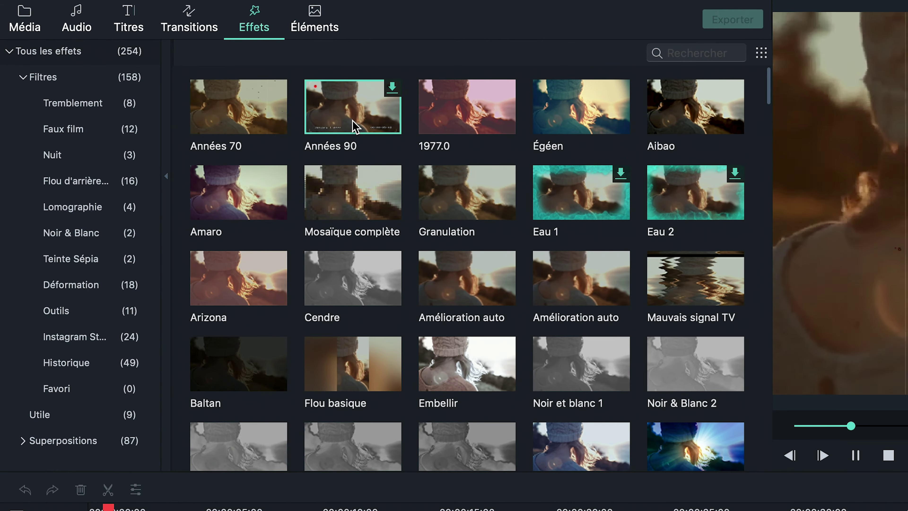
{"action": "left_click", "coordinate": [453, 128]}
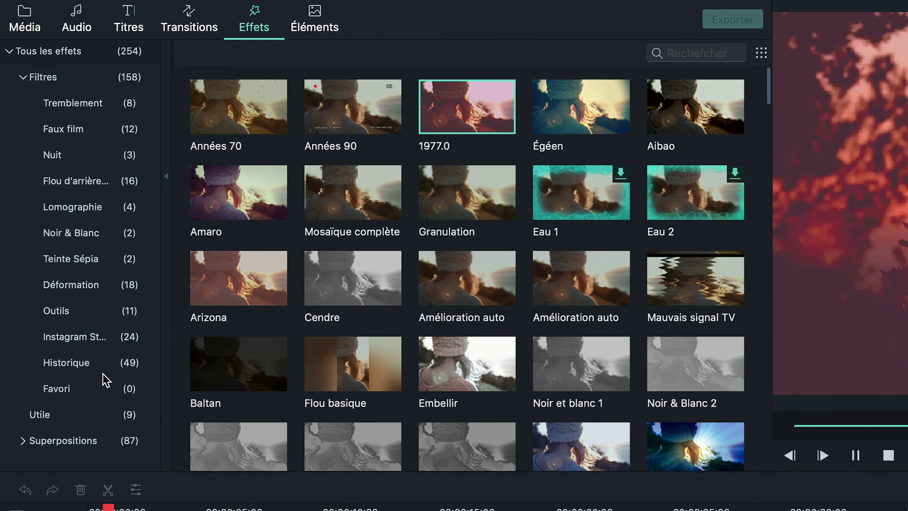
{"action": "left_click", "coordinate": [43, 419]}
- Browse the elements library and preview the Badge 1 and Badge 8 elements
{"action": "left_click", "coordinate": [337, 123]}
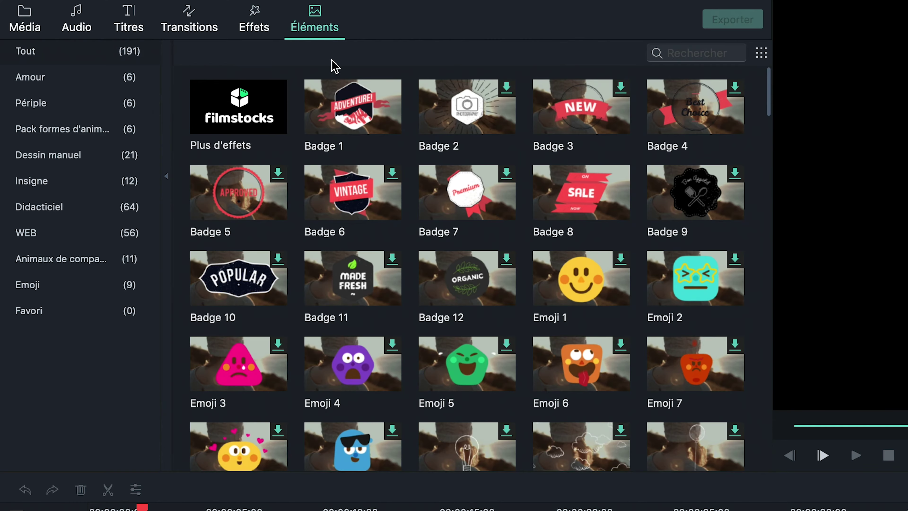
{"action": "left_click", "coordinate": [352, 107]}
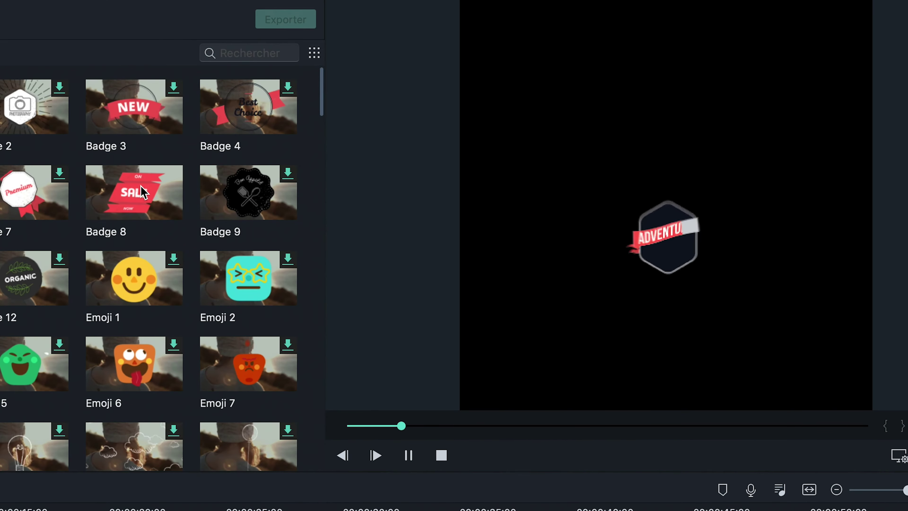
{"action": "left_click", "coordinate": [142, 216]}
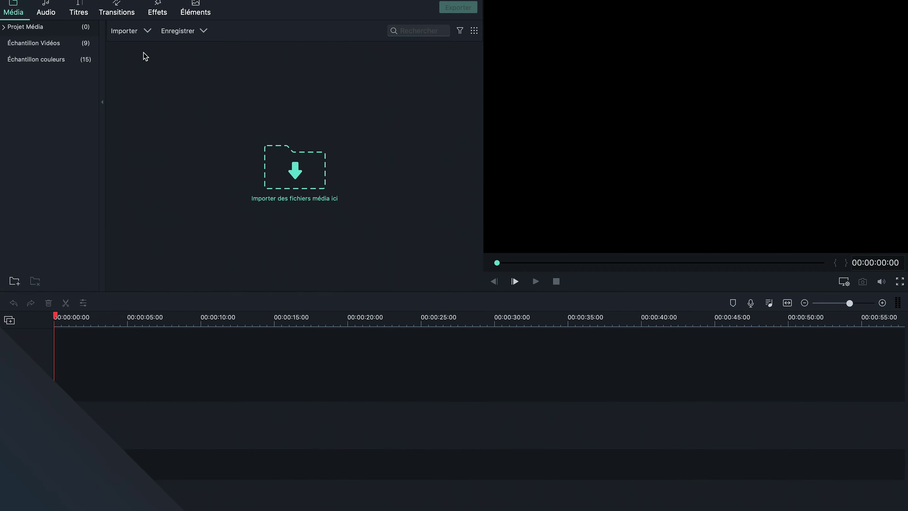
- Examine the media import sources and recording options, and the available file, editing and clip tool commands
{"action": "left_click", "coordinate": [147, 31]}
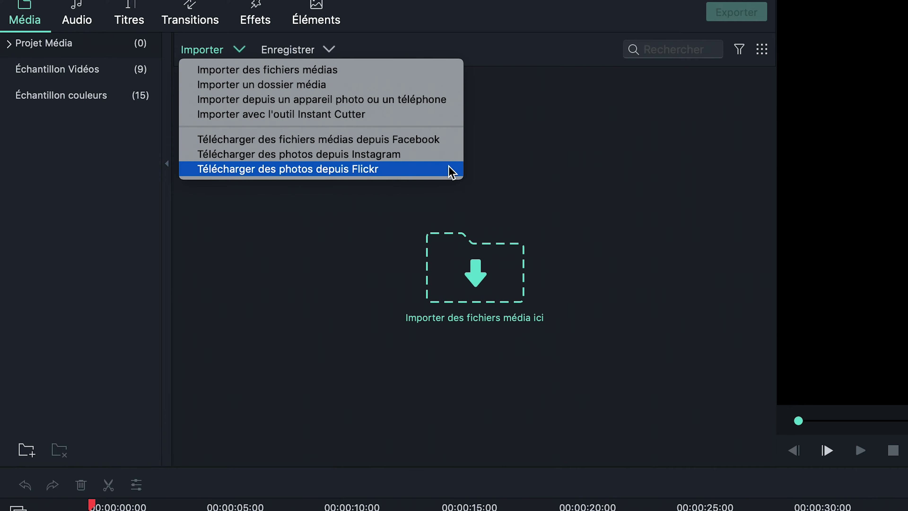
{"action": "left_click", "coordinate": [530, 168]}
{"action": "left_click", "coordinate": [330, 50]}
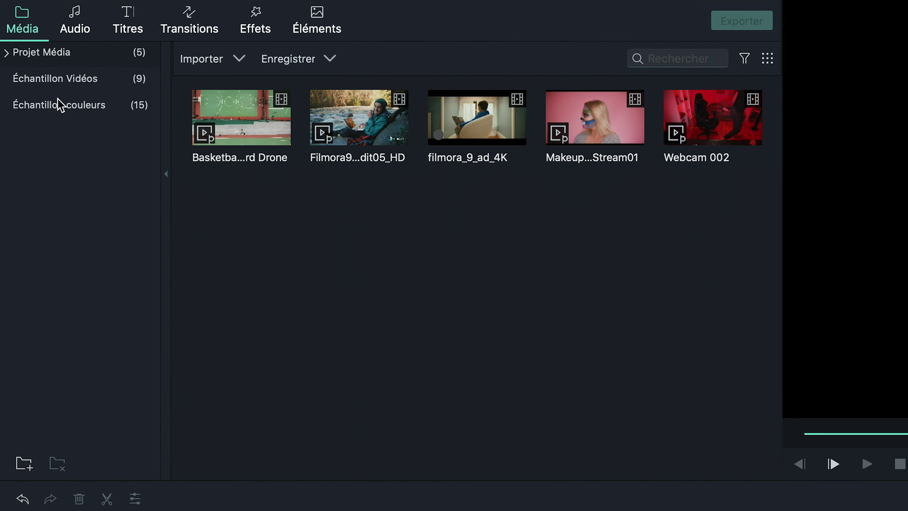
{"action": "mouse_move", "coordinate": [87, 6]}
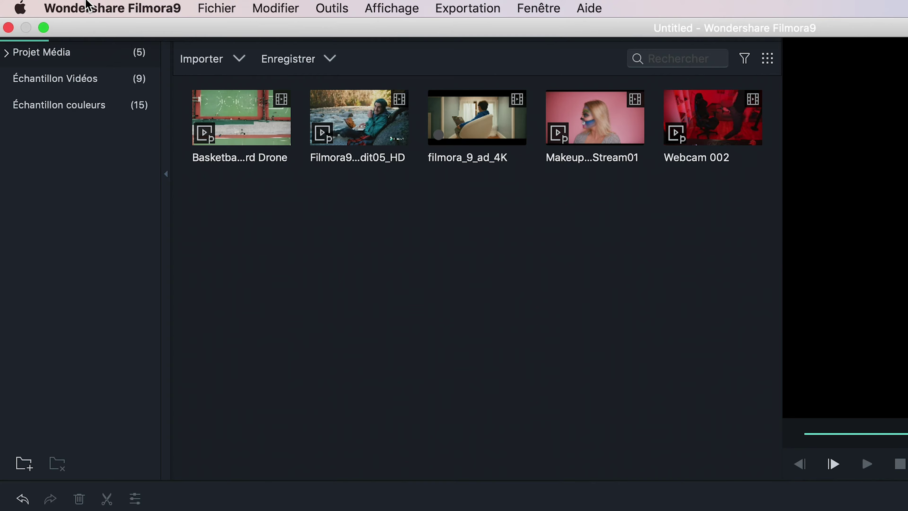
{"action": "left_click", "coordinate": [212, 5]}
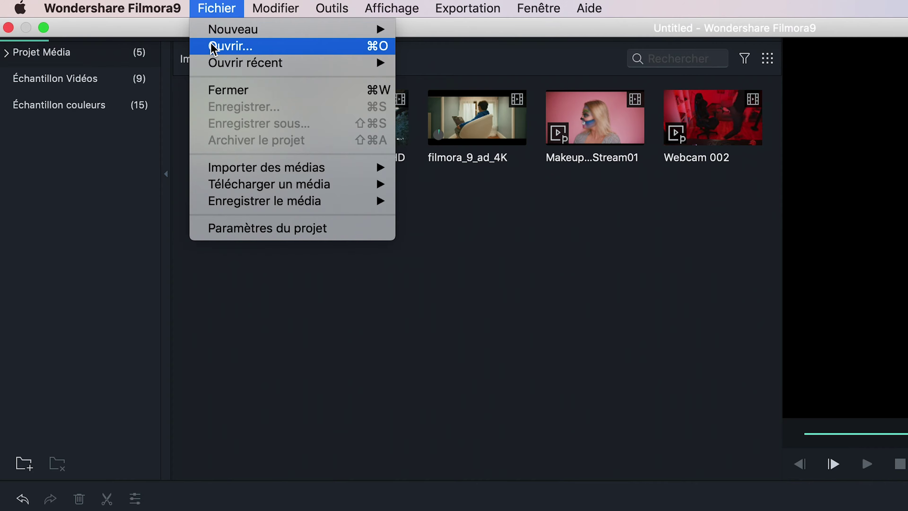
{"action": "mouse_move", "coordinate": [213, 70]}
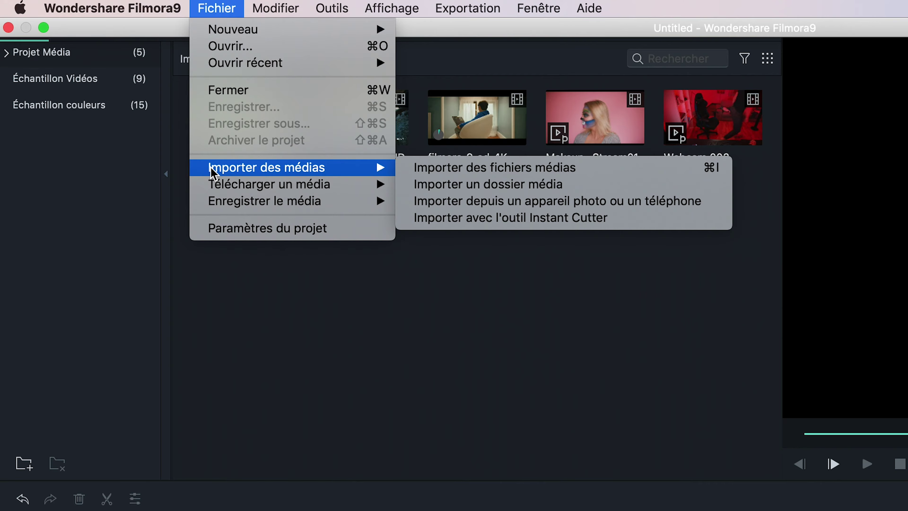
{"action": "mouse_move", "coordinate": [215, 189]}
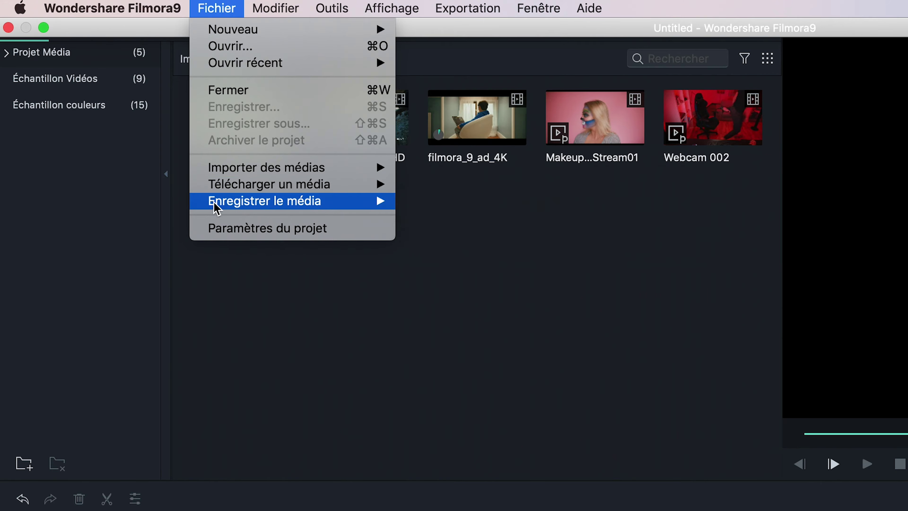
{"action": "mouse_move", "coordinate": [264, 5]}
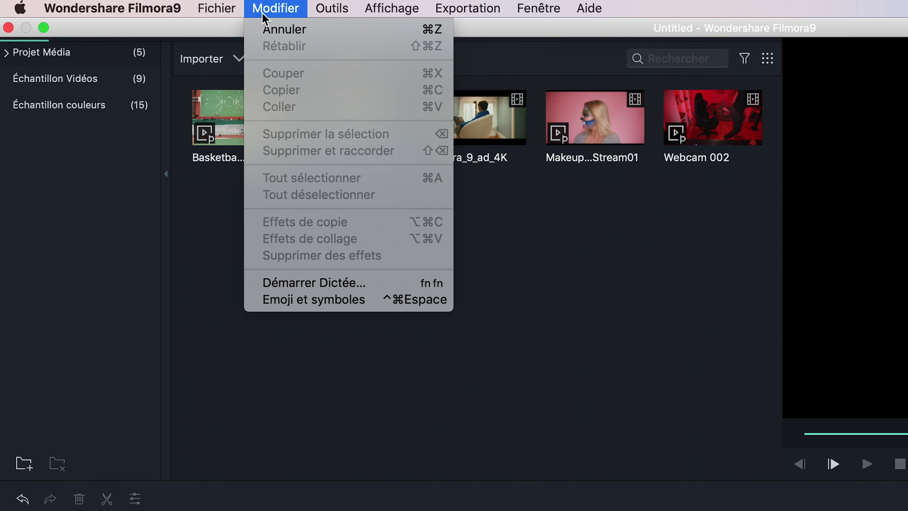
{"action": "mouse_move", "coordinate": [321, 5]}
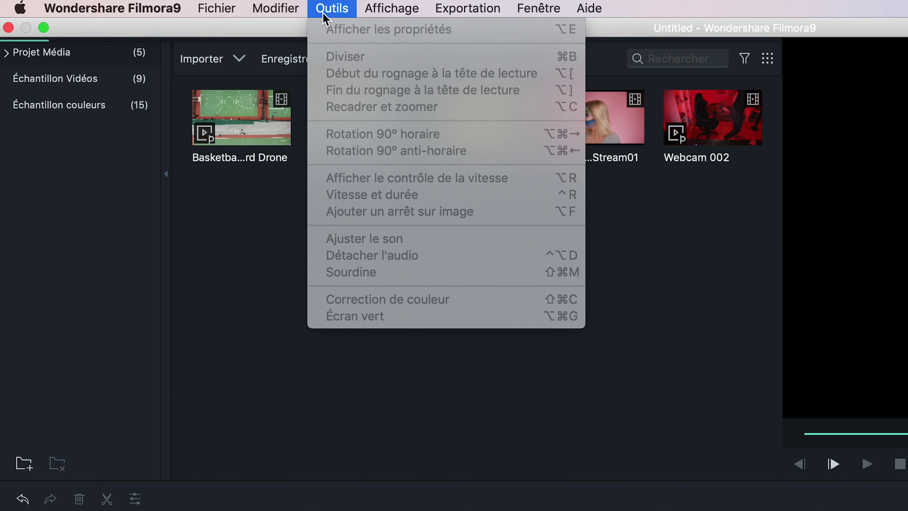
{"action": "mouse_move", "coordinate": [391, 8]}
- Show the project media as a list and preview the Basketball Courtyard Drone and Filmora9_45s_Travel_Edit clips
{"action": "left_click", "coordinate": [767, 58]}
{"action": "left_click", "coordinate": [767, 58]}
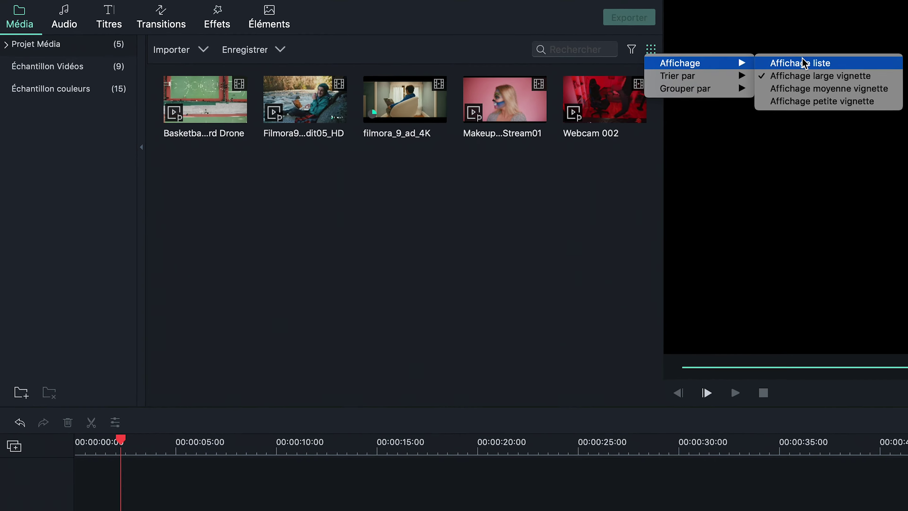
{"action": "left_click", "coordinate": [804, 64]}
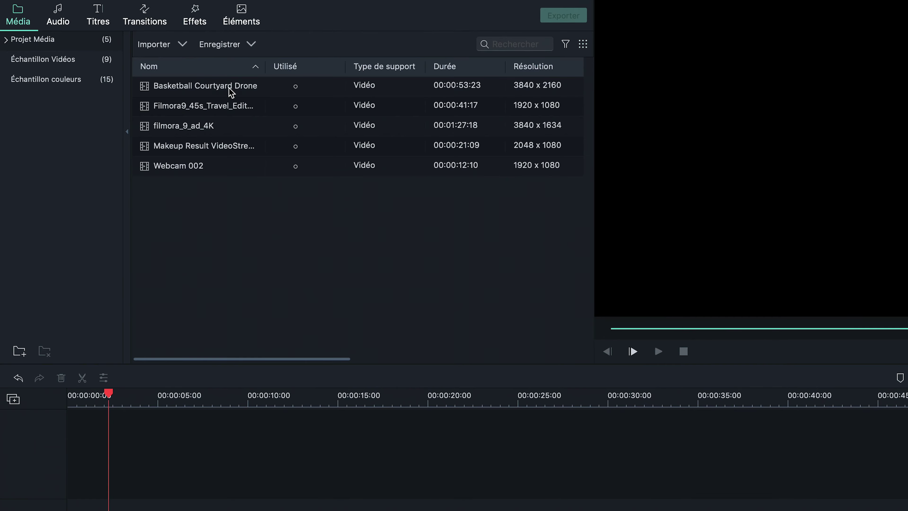
{"action": "left_click", "coordinate": [256, 103]}
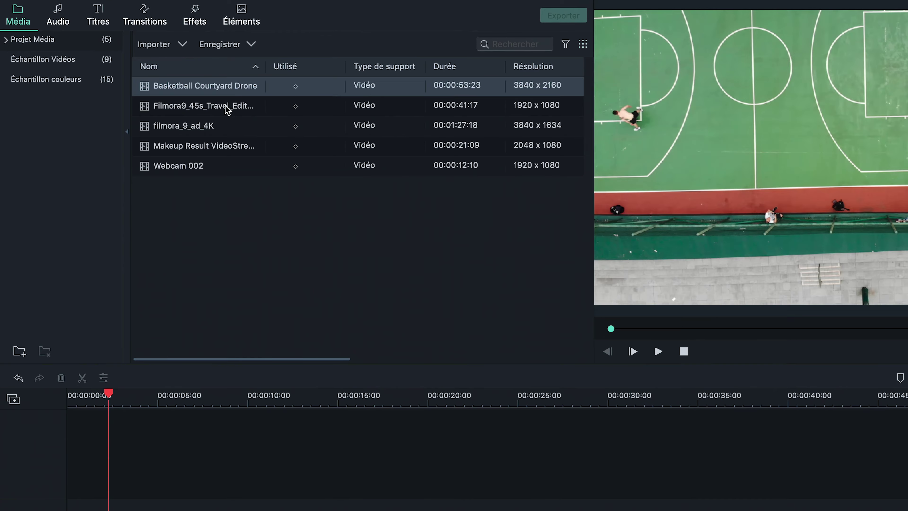
{"action": "left_click", "coordinate": [225, 108]}
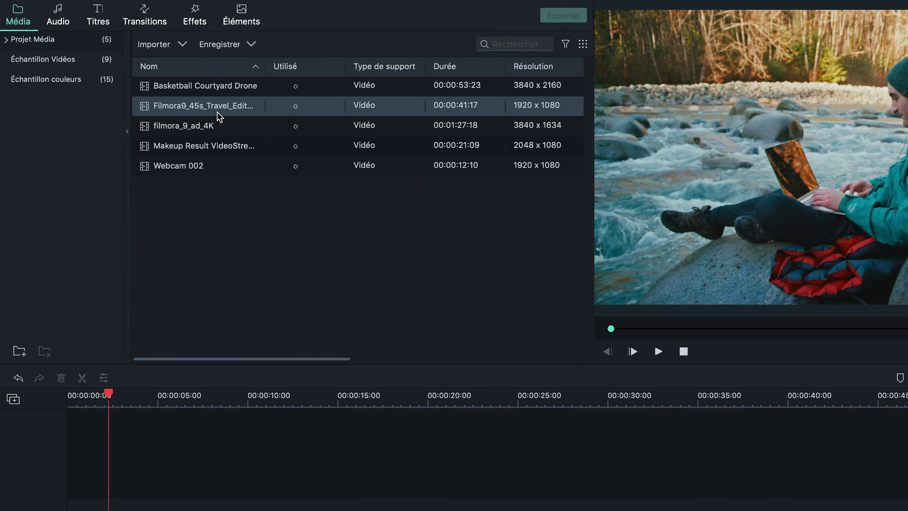
{"action": "left_click", "coordinate": [308, 5]}
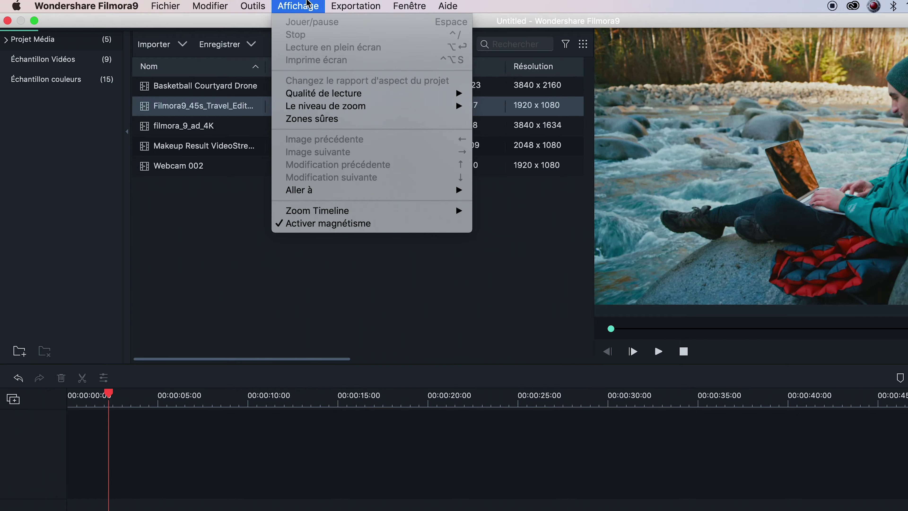
{"action": "left_click", "coordinate": [354, 5]}
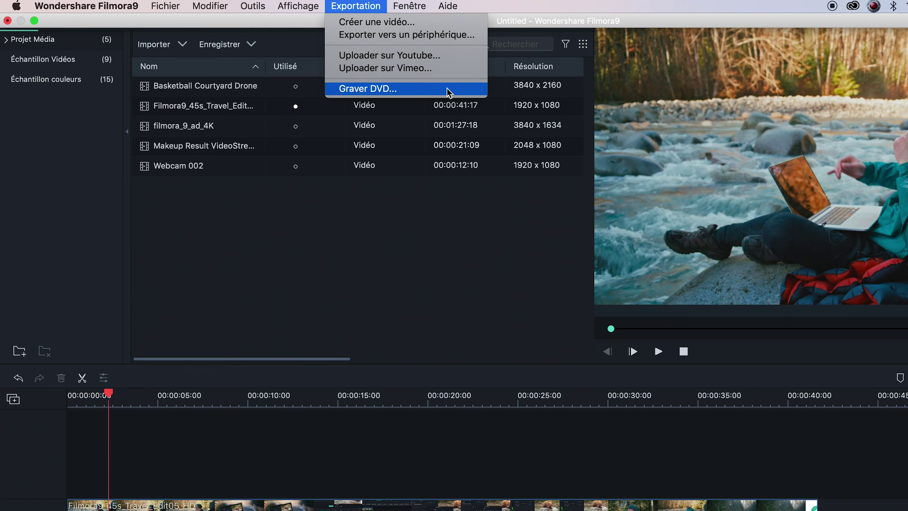
{"action": "left_click", "coordinate": [448, 6]}
{"action": "left_click", "coordinate": [447, 6]}
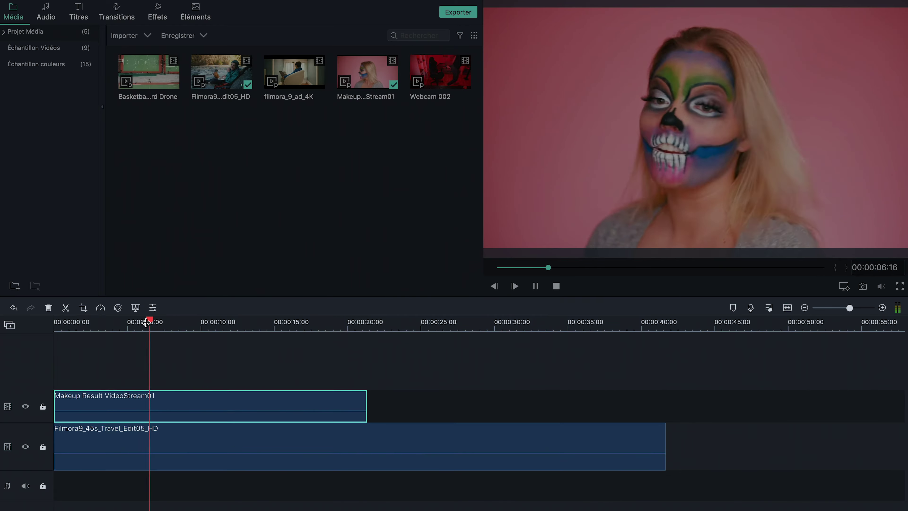
- Zoom the timeline out to show both clips in full and move the playhead to about 00:00:18:06
{"action": "scroll", "coordinate": [146, 322], "scroll_direction": "down", "scroll_amount": 3}
{"action": "scroll", "coordinate": [148, 325], "scroll_direction": "up", "scroll_amount": 5}
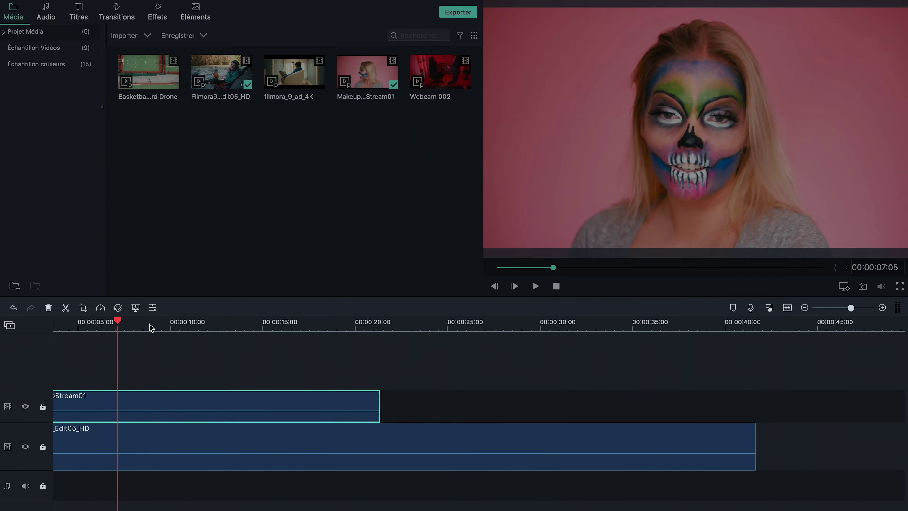
{"action": "scroll", "coordinate": [131, 331], "scroll_direction": "down", "scroll_amount": 4}
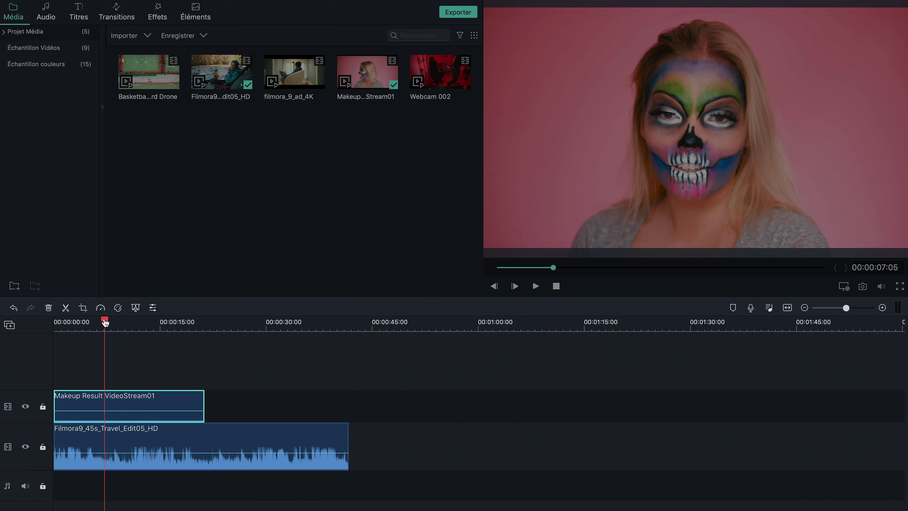
{"action": "left_click_drag", "start_coordinate": [105, 322], "coordinate": [182, 323]}
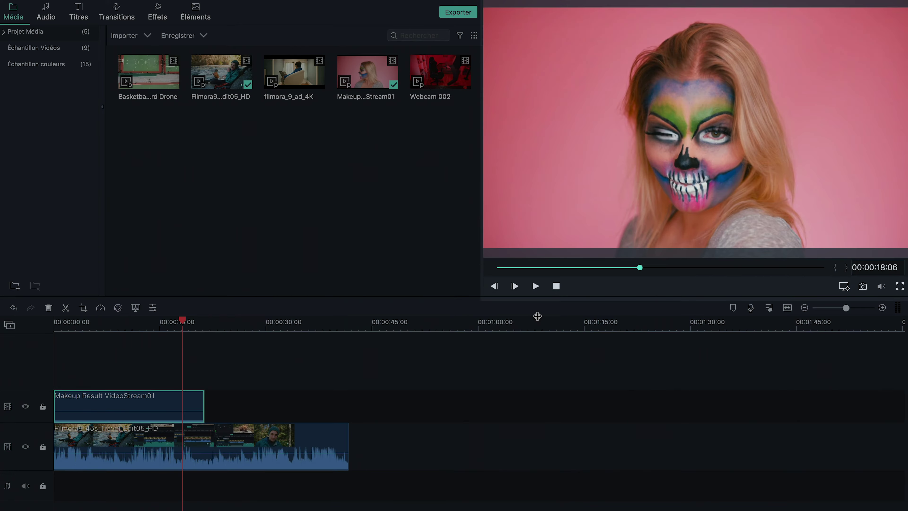
- Scrub the timeline preview back a few seconds, play it, and scrub slightly back again
{"action": "left_click_drag", "start_coordinate": [639, 268], "coordinate": [602, 268]}
{"action": "left_click", "coordinate": [535, 286]}
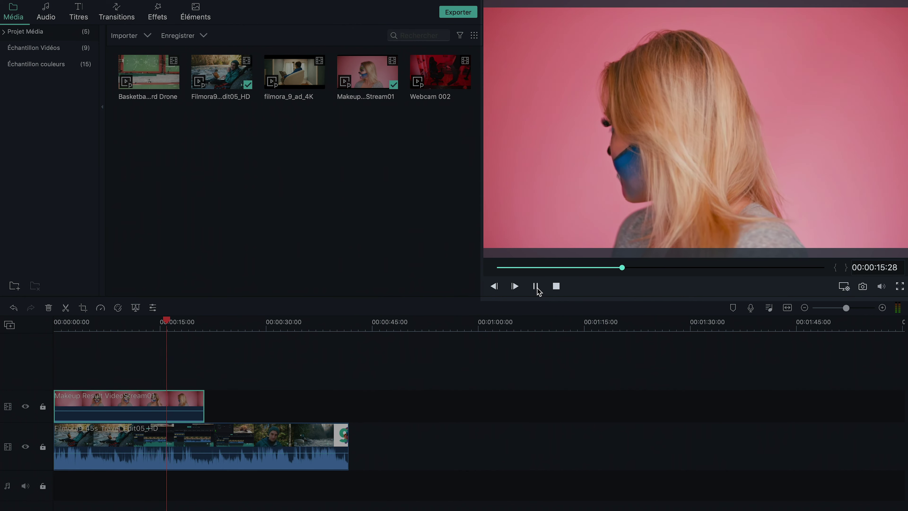
{"action": "left_click_drag", "start_coordinate": [627, 271], "coordinate": [609, 271]}
- Play the Basketball Courtyard Drone clip in the preview and jump ahead to 00:00:08:07
{"action": "left_click", "coordinate": [155, 90]}
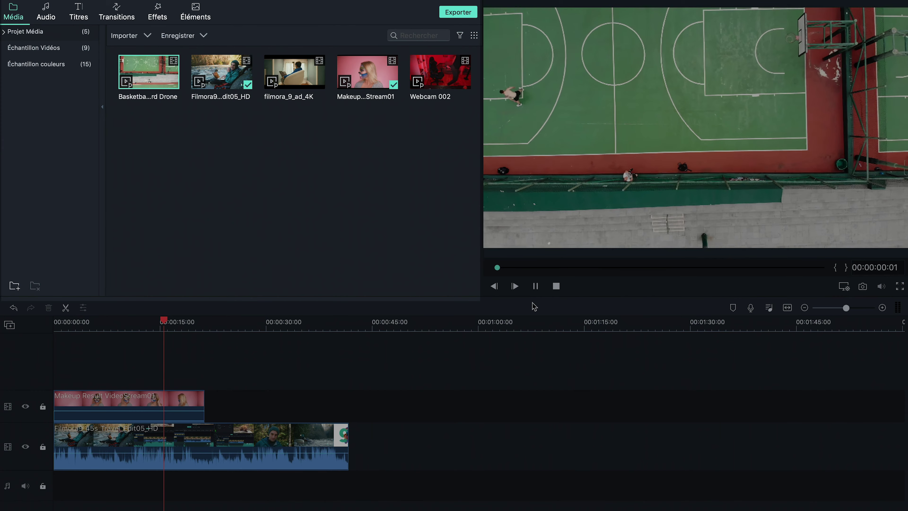
{"action": "left_click", "coordinate": [535, 286]}
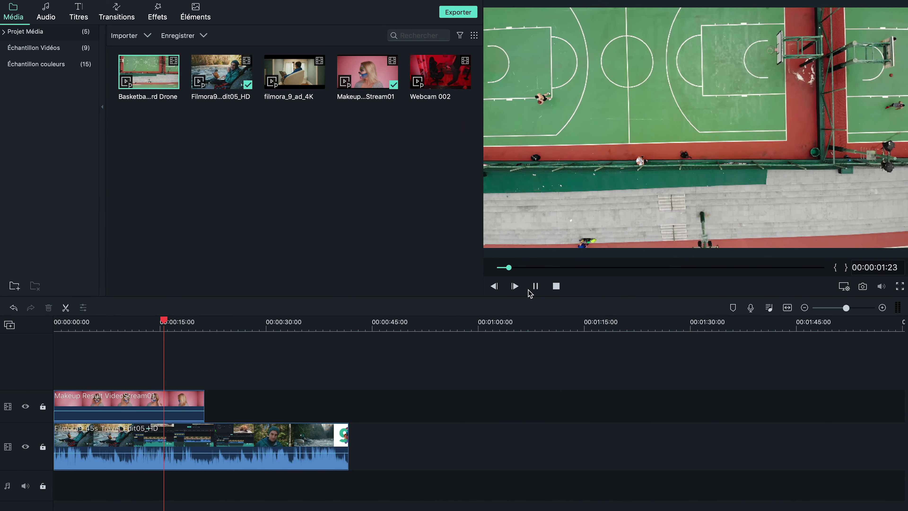
{"action": "left_click", "coordinate": [547, 268]}
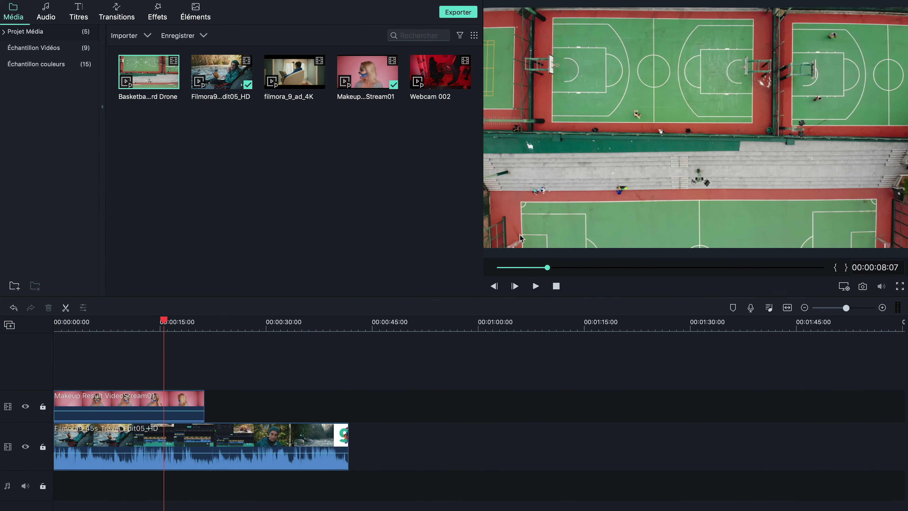
- Enlarge the preview area by widening it over the media library and extending it down over the timeline
{"action": "left_click_drag", "start_coordinate": [481, 204], "coordinate": [437, 213]}
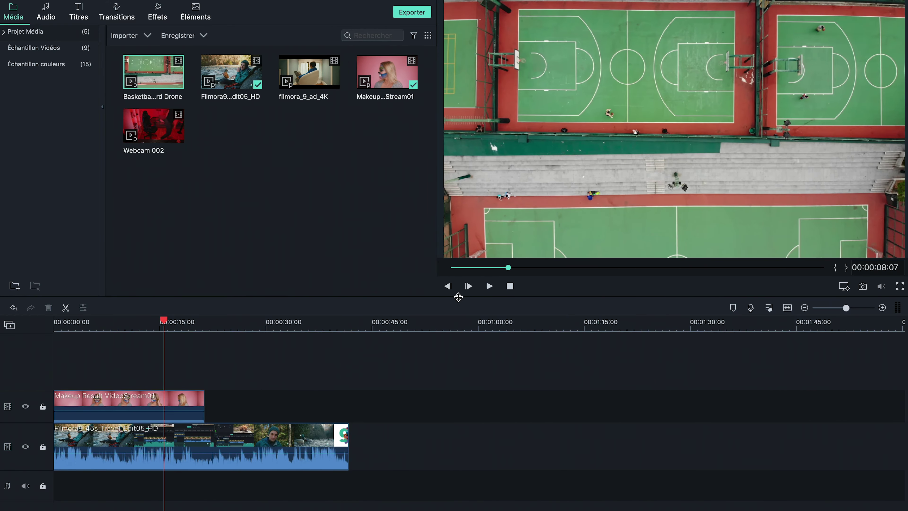
{"action": "left_click_drag", "start_coordinate": [458, 297], "coordinate": [460, 330]}
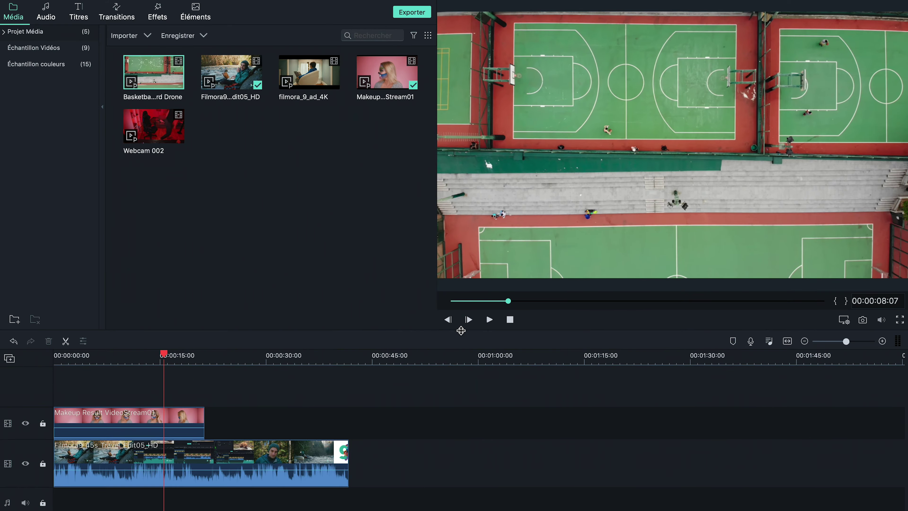